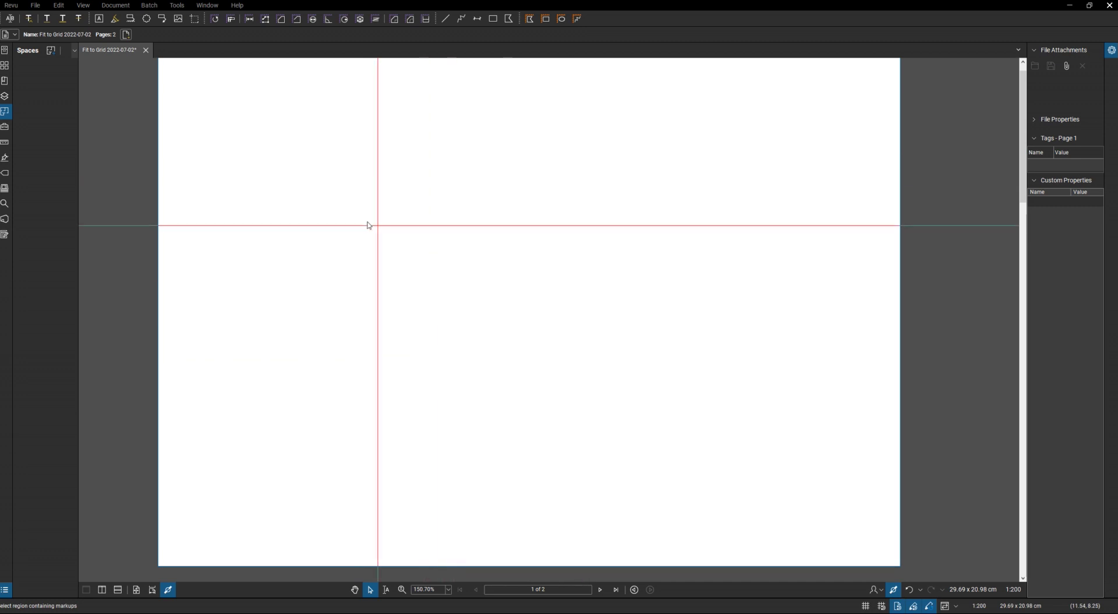
Step: Trace a ten-corner area measurement around the irregular shape on page 1, giving 750.81 sq m
left_click(283, 19)
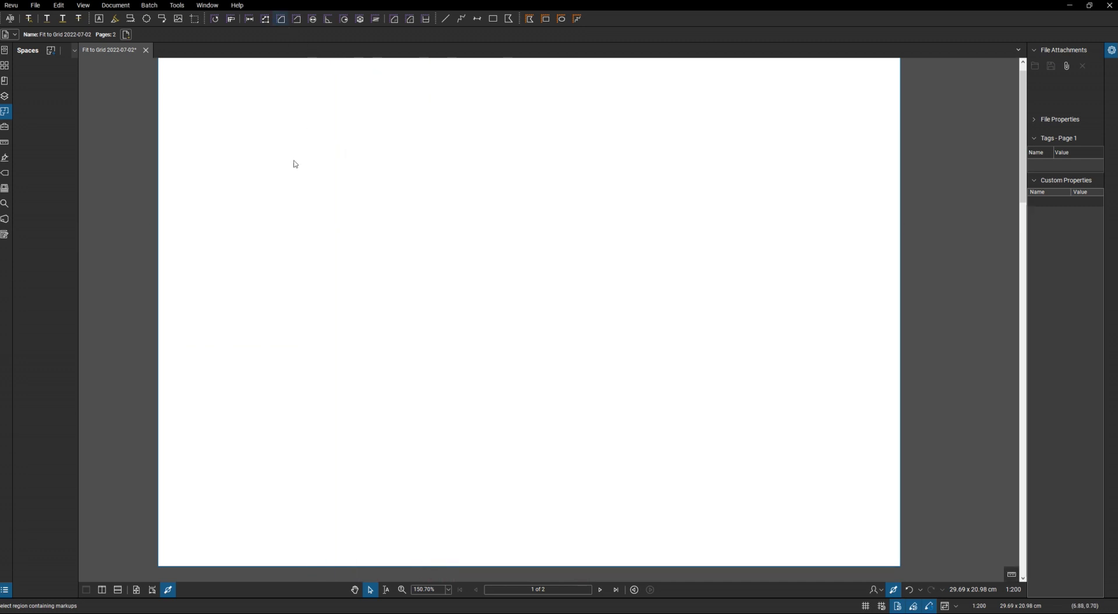
left_click(277, 222)
left_click(423, 195)
left_click(680, 216)
left_click(773, 274)
left_click(795, 429)
left_click(705, 464)
left_click(409, 463)
left_click(345, 403)
left_click(291, 359)
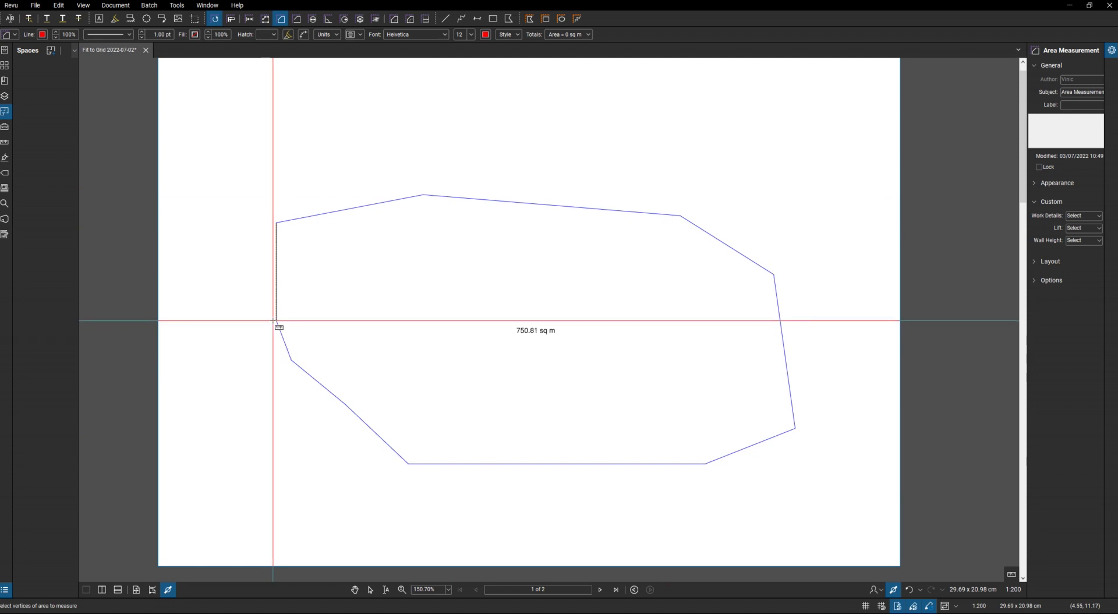
double_click(277, 322)
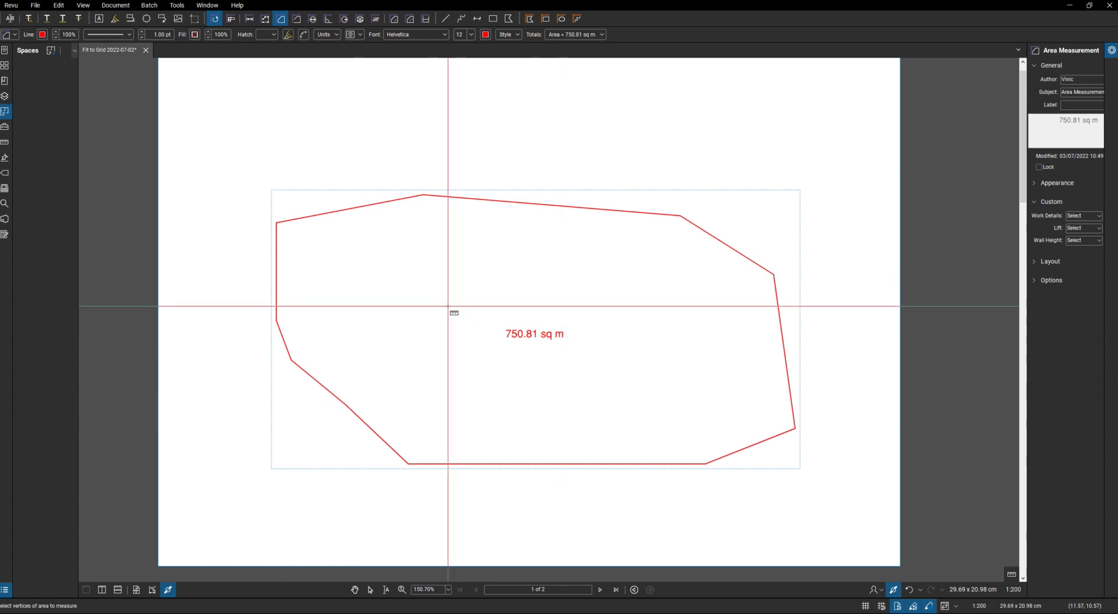
left_click(600, 590)
scroll(396, 354, "down", 4)
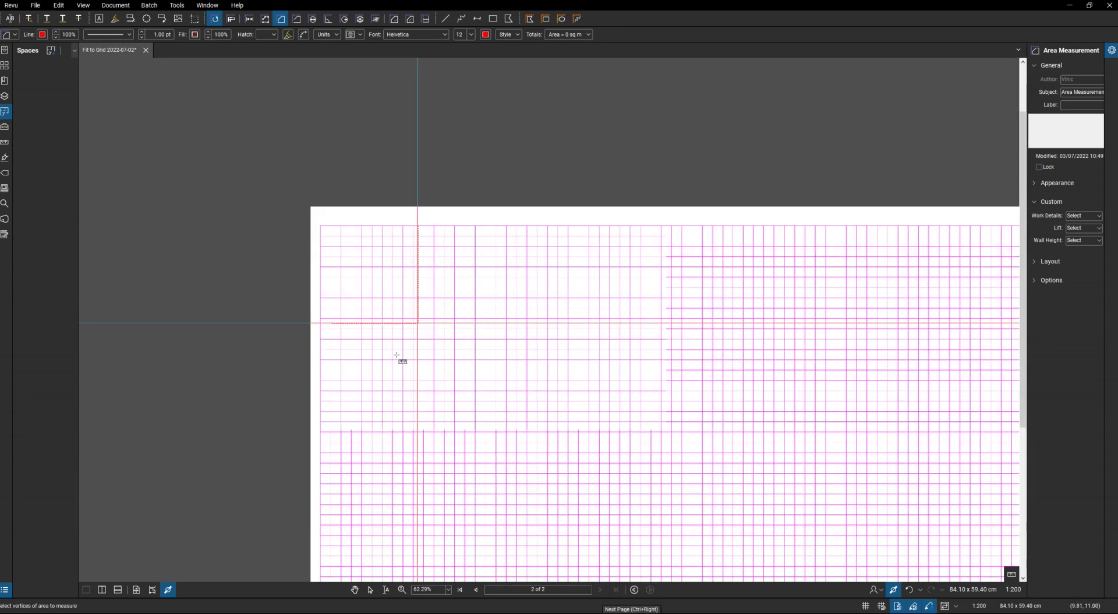
left_click(136, 589)
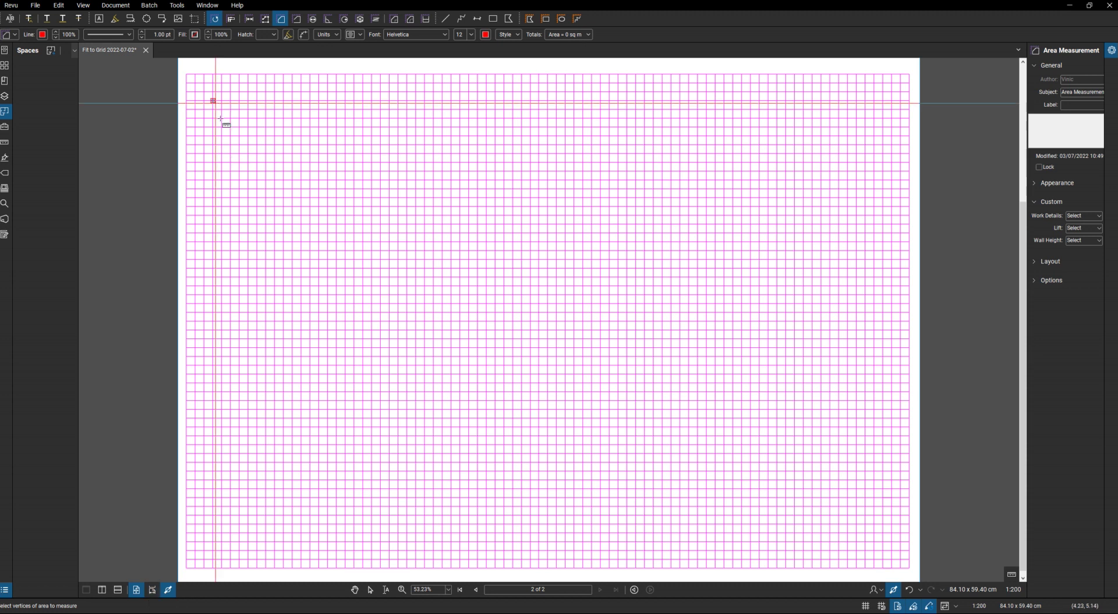
left_click(477, 589)
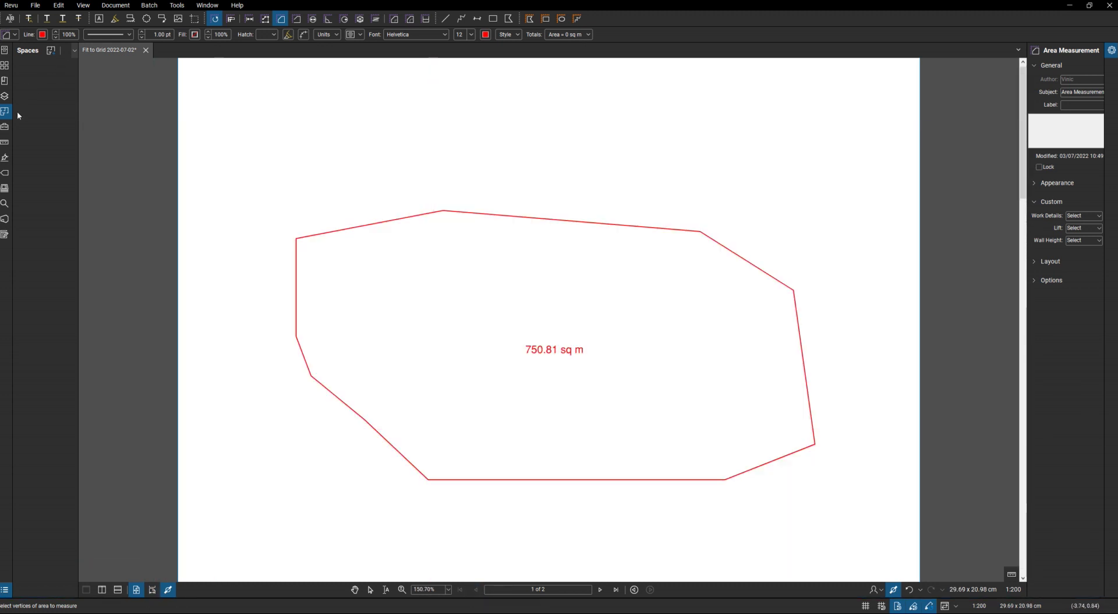
Step: Trace a new space over the ten corners of the 750.81 sq m polygon and name it 'Area 1'
left_click(51, 52)
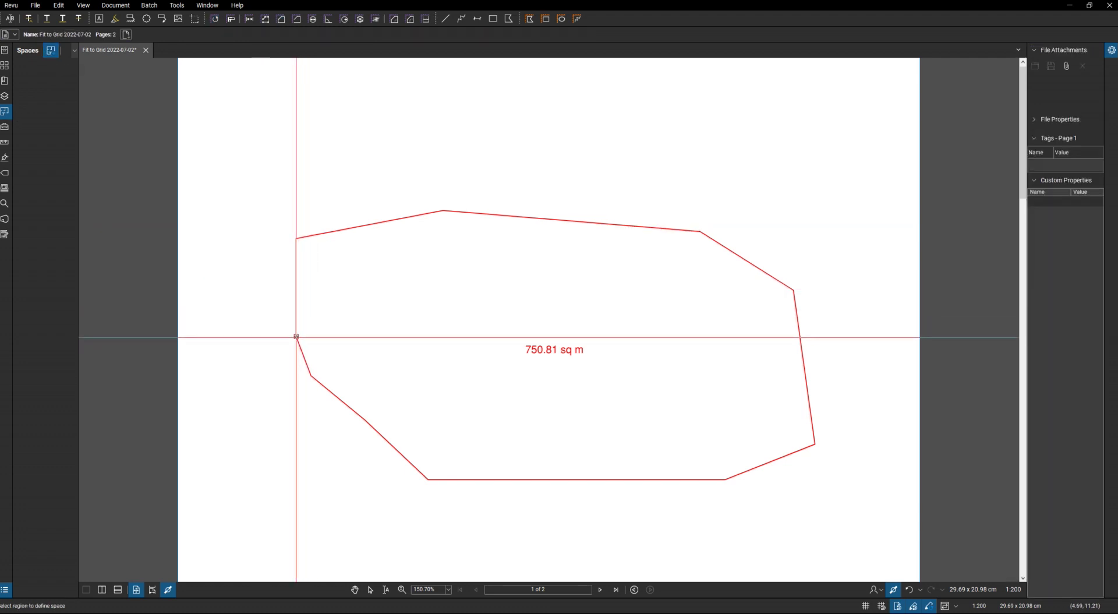
left_click(297, 238)
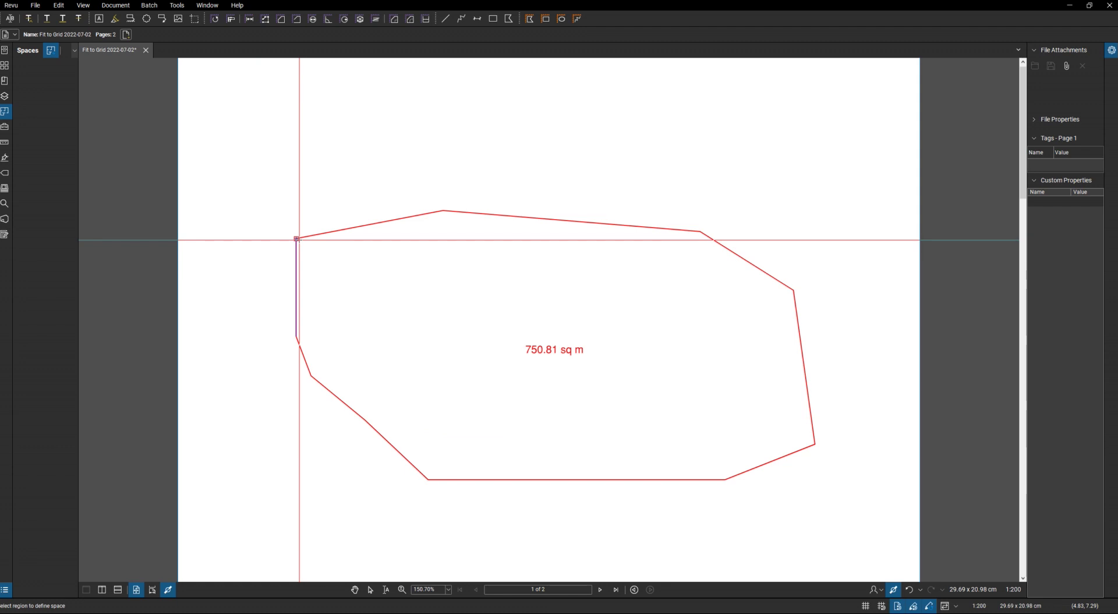
left_click(444, 211)
left_click(700, 231)
left_click(793, 290)
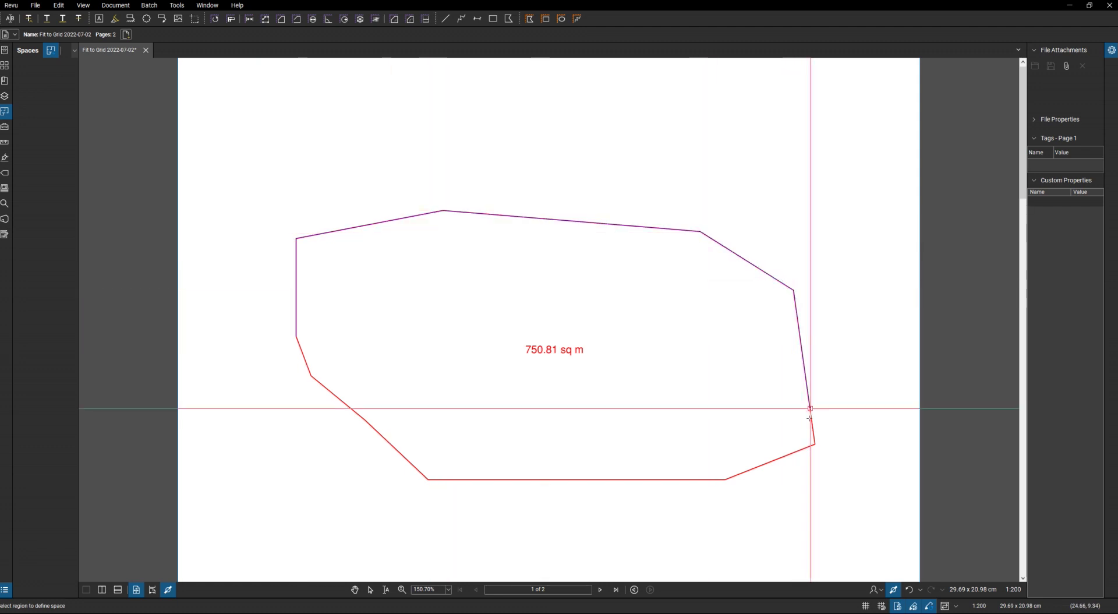
left_click(815, 443)
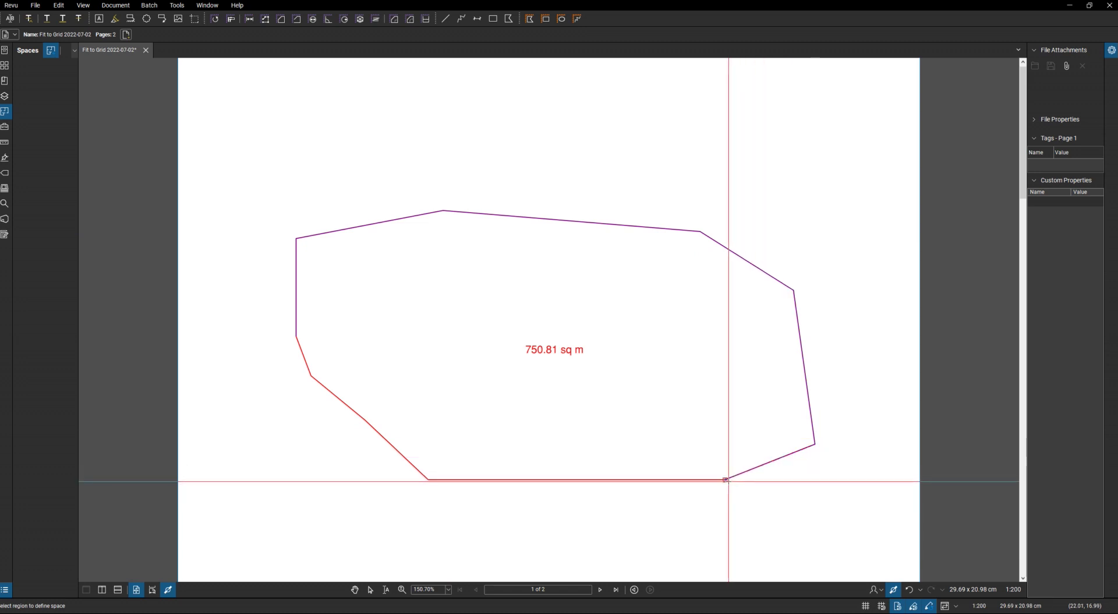
left_click(726, 479)
left_click(428, 479)
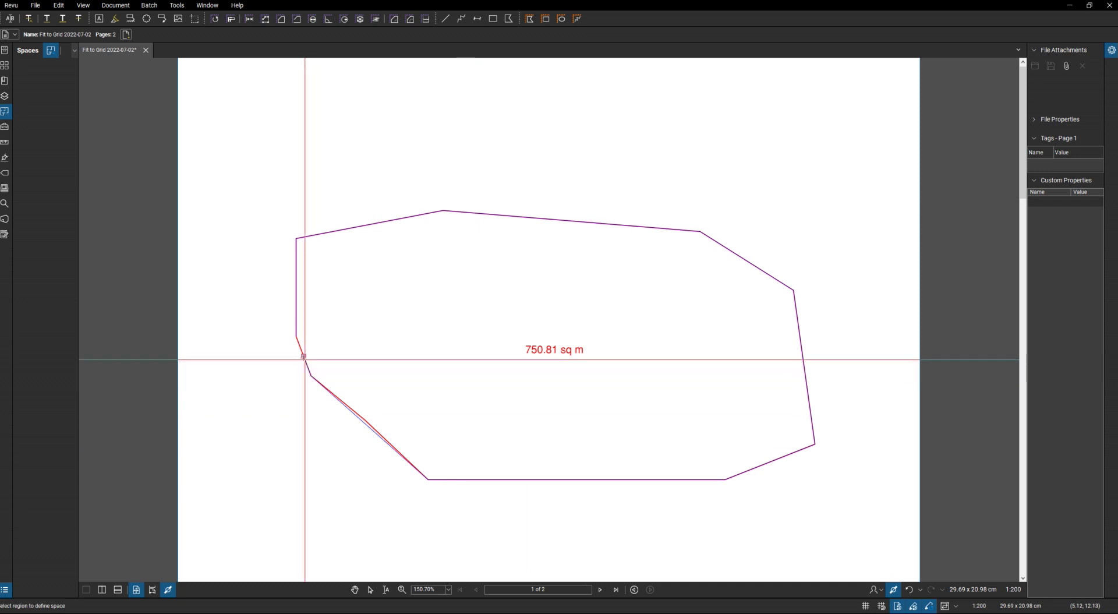
left_click(365, 420)
left_click(311, 375)
double_click(296, 333)
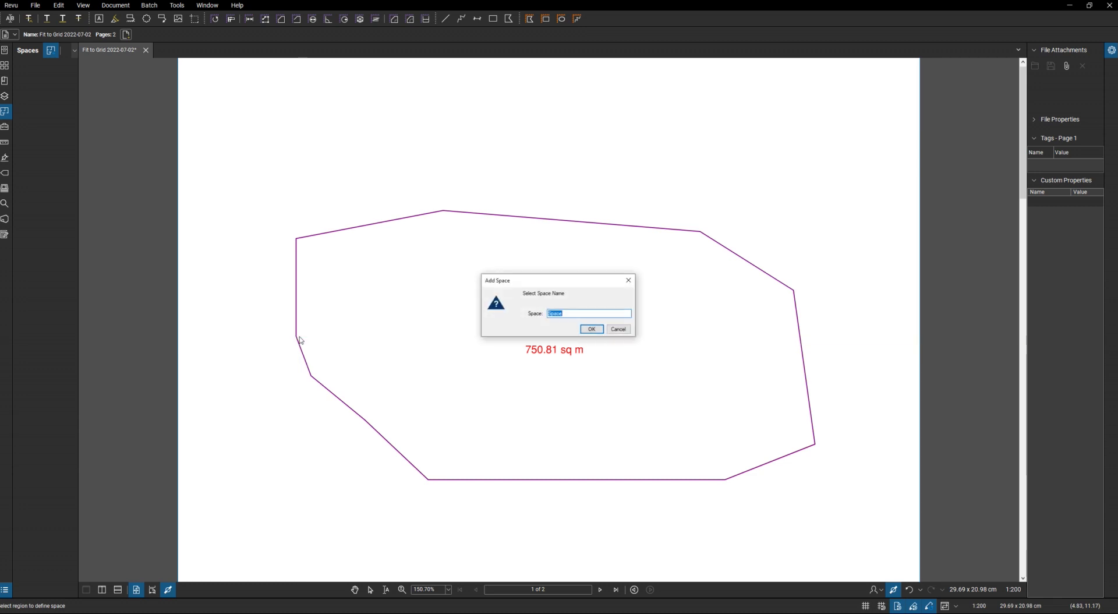
type("Area 1")
key("Return")
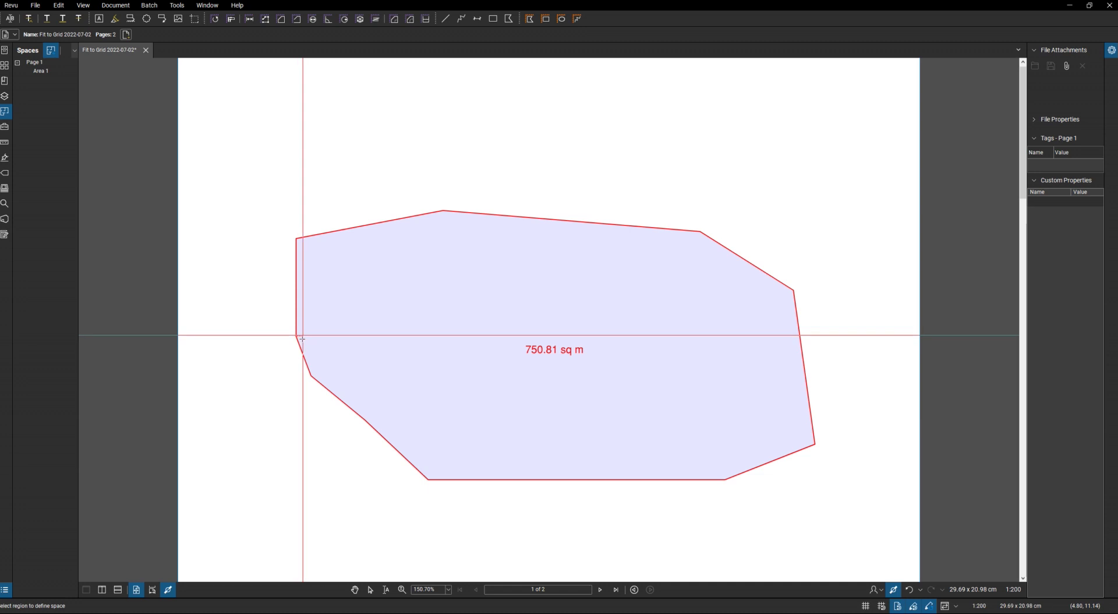
Step: Copy the Area 1 space and paste it onto the page 2 grid
left_click(42, 71)
right_click(42, 71)
left_click(69, 127)
left_click(601, 590)
right_click(373, 243)
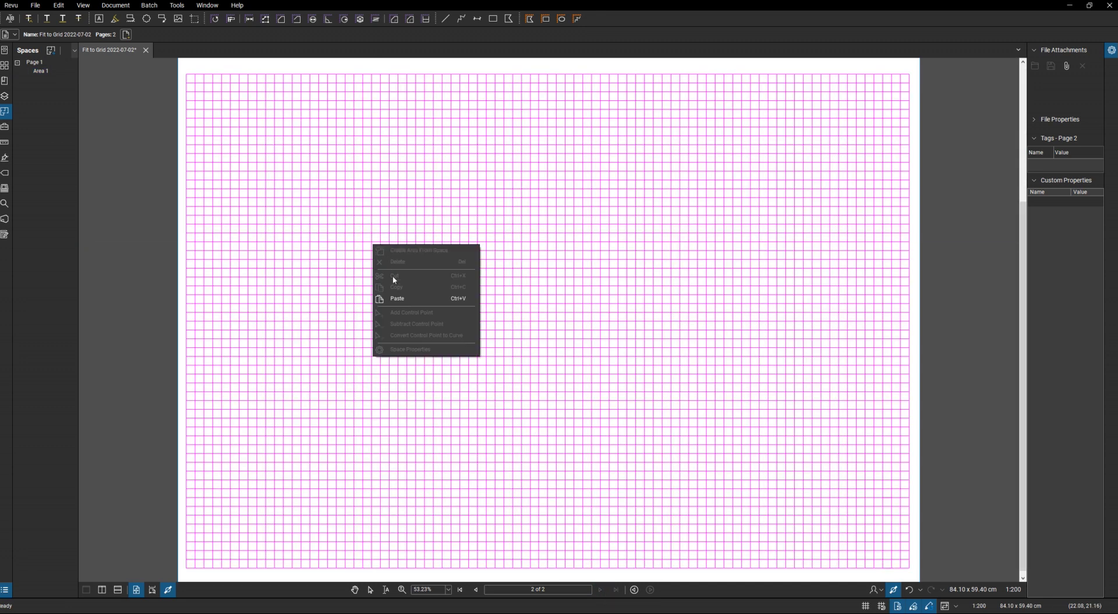
left_click(398, 299)
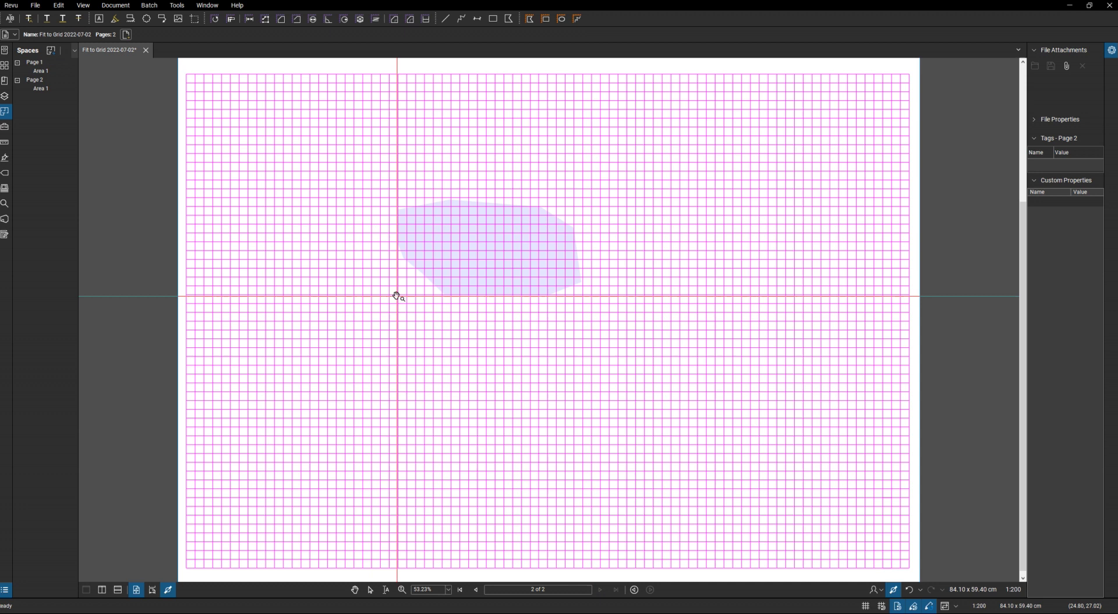
Step: Rename the pasted space on page 2 to 'Area 2'
left_click(41, 88)
left_click(41, 88)
left_click(50, 89)
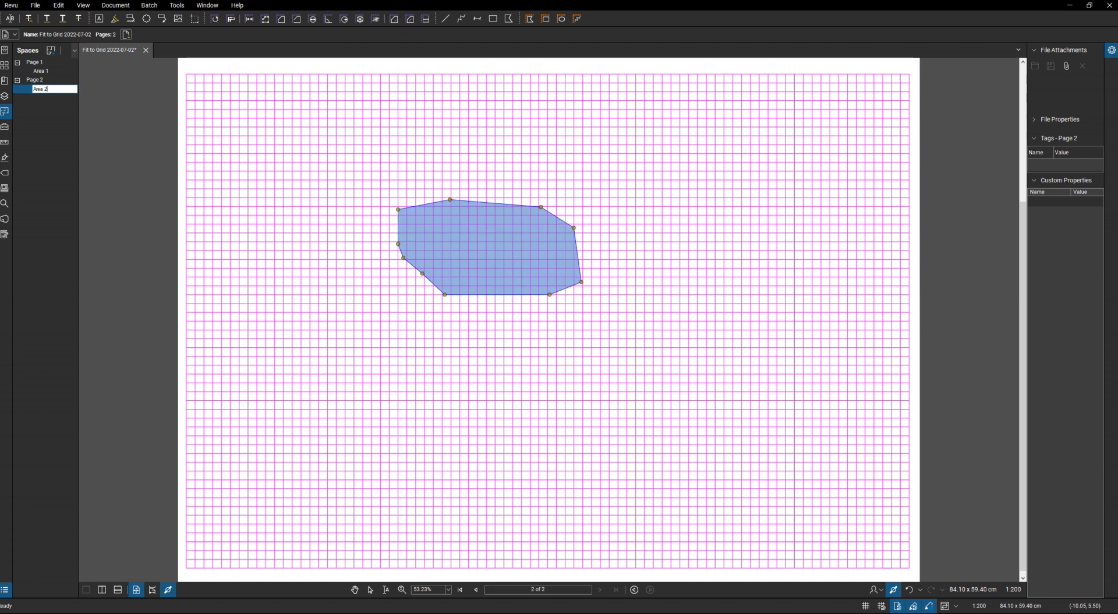
key("Return")
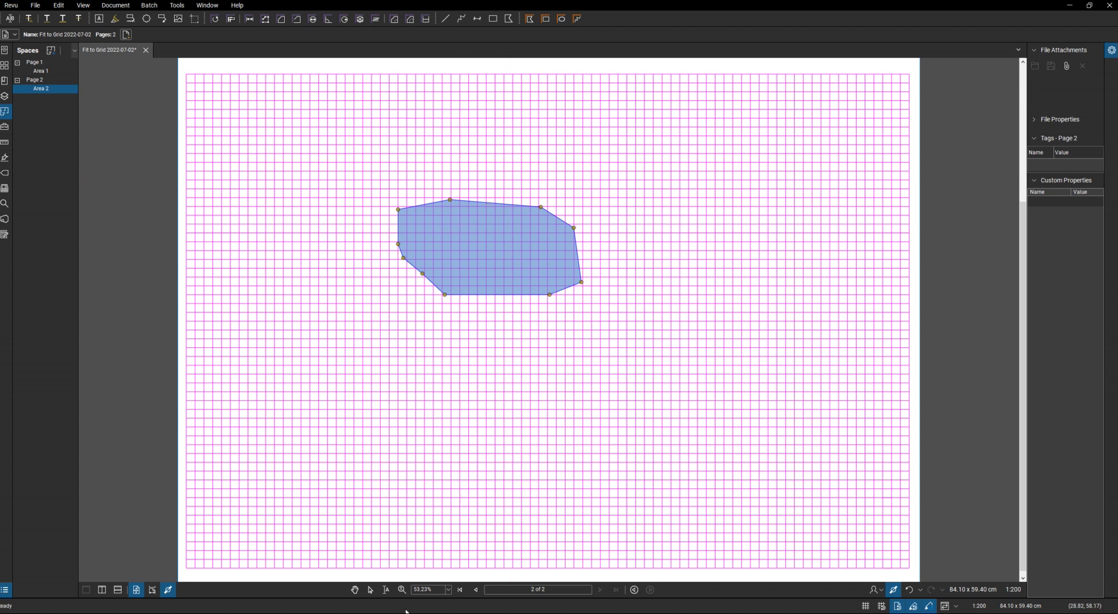
Step: In the Markups List, select the first Area 2 grid line and scroll down to find the last one
left_click(5, 589)
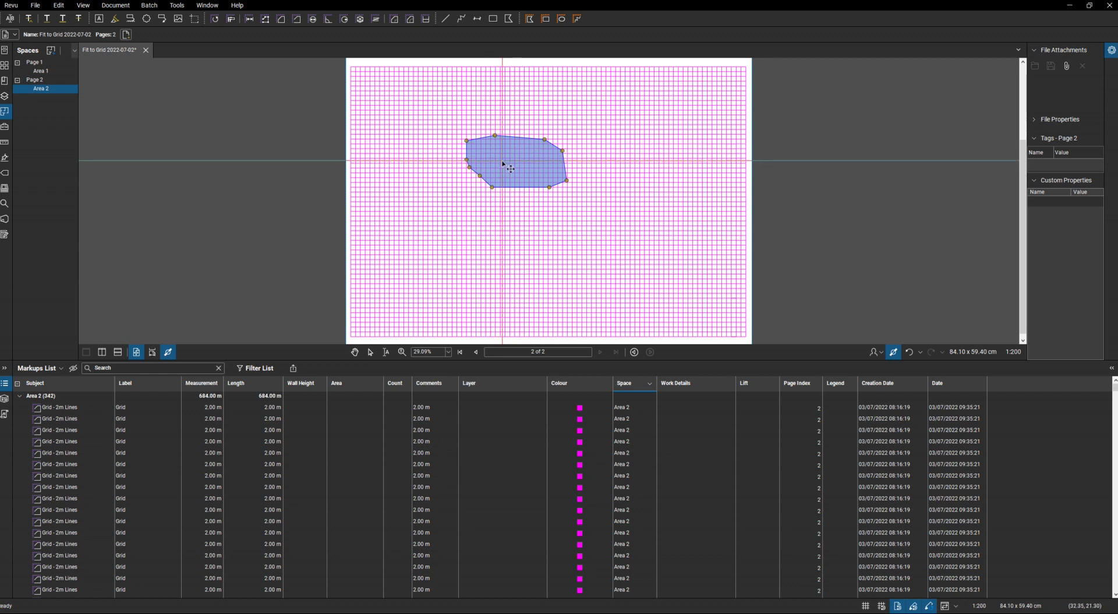
left_click(236, 406)
scroll(261, 475, "down", 10)
scroll(263, 470, "down", 10)
scroll(263, 472, "down", 10)
scroll(264, 471, "down", 15)
scroll(266, 470, "down", 5)
scroll(274, 495, "up", 15)
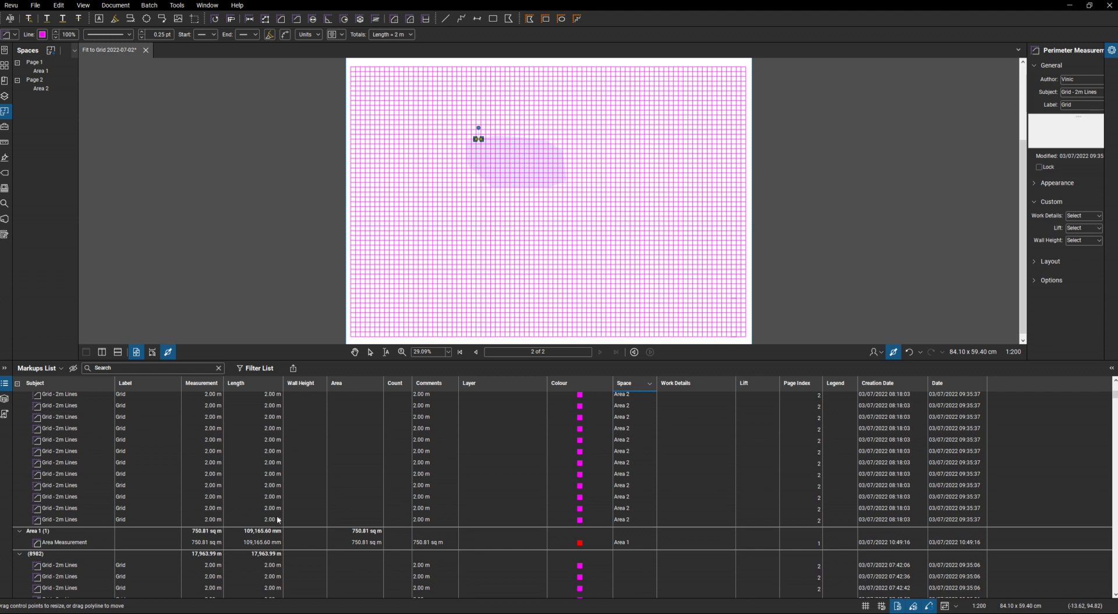
left_click(279, 520, "shift")
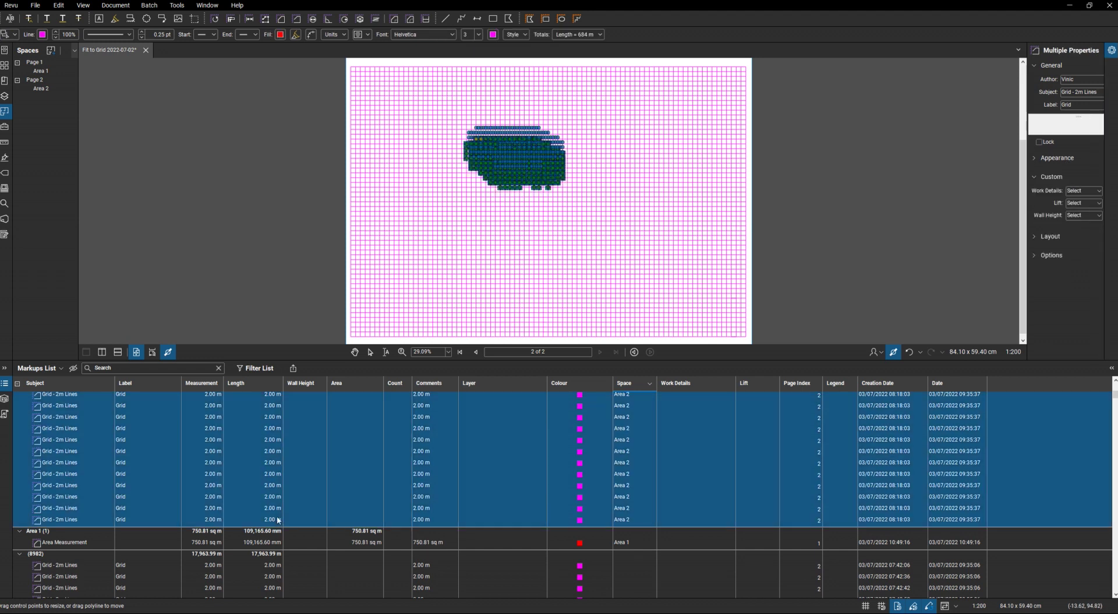
scroll(528, 113, "up", 6)
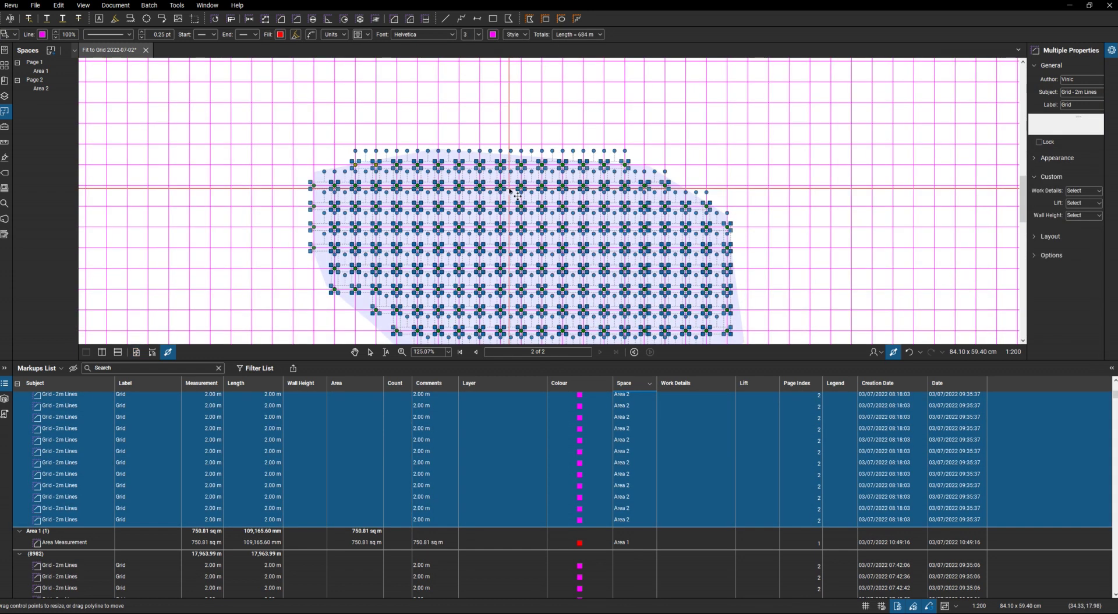
scroll(442, 206, "up", 3)
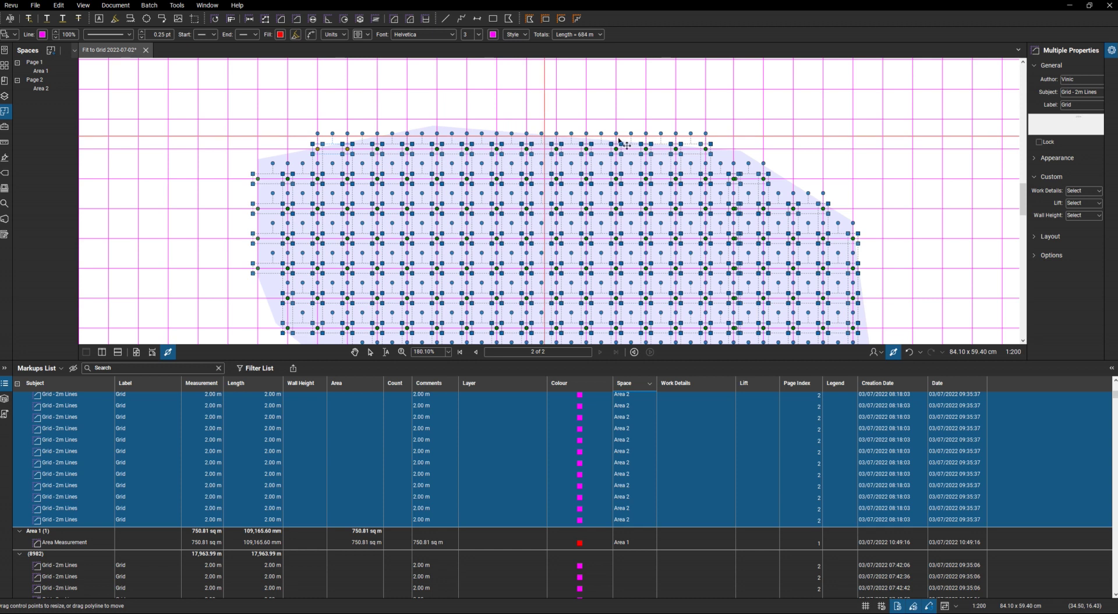
scroll(814, 217, "up", 3)
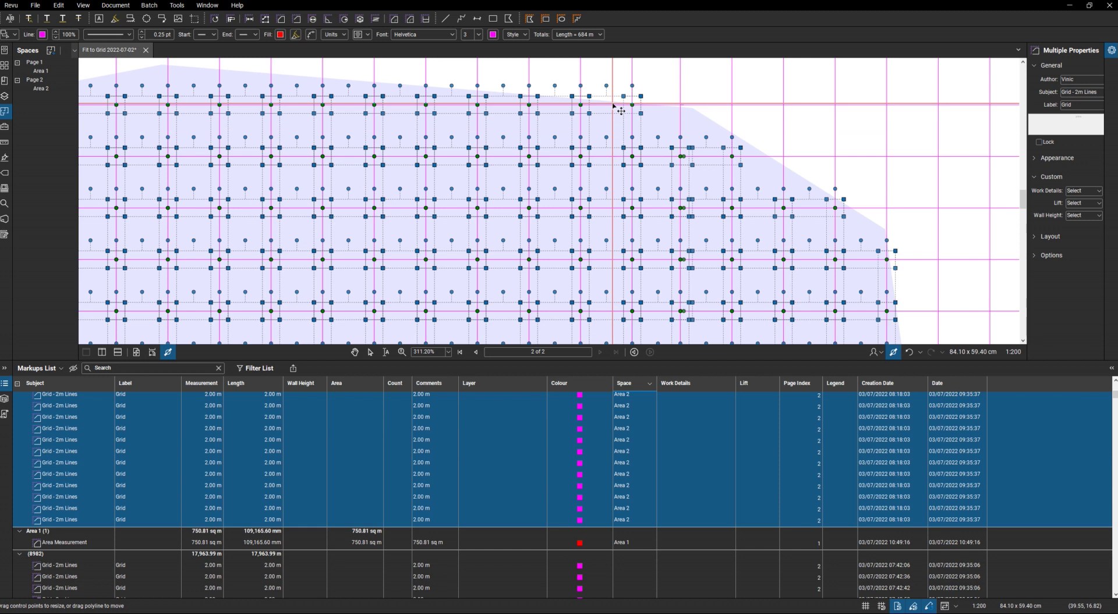
left_click_drag(612, 105, 610, 105)
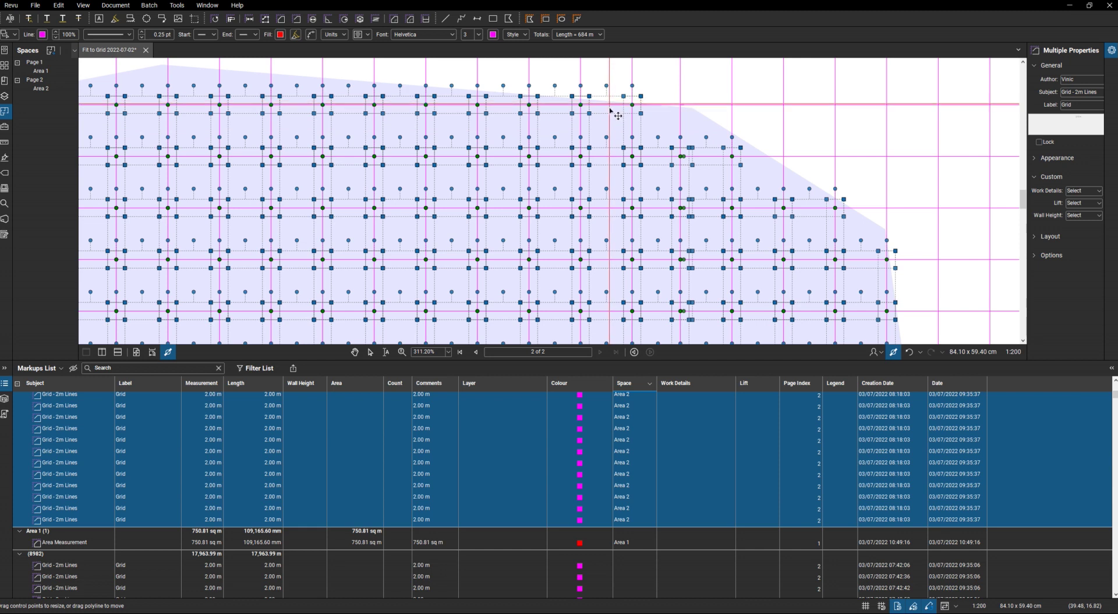
scroll(611, 107, "down", 5)
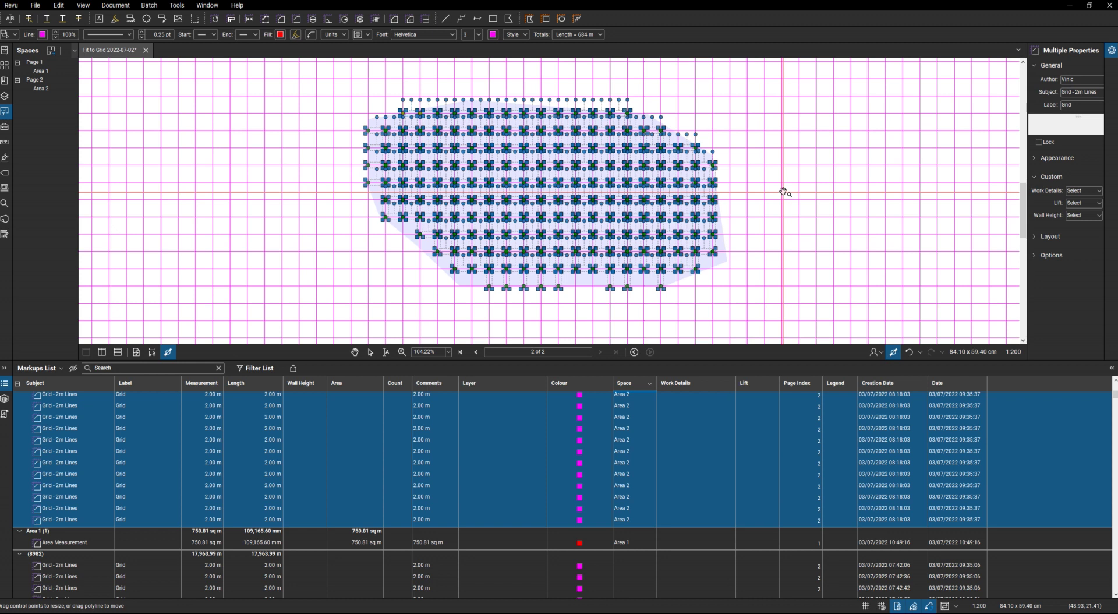
Step: Clear the grid line selection and select the Area 2 space, which encloses 342 lines totalling 684.00 m
left_click(370, 352)
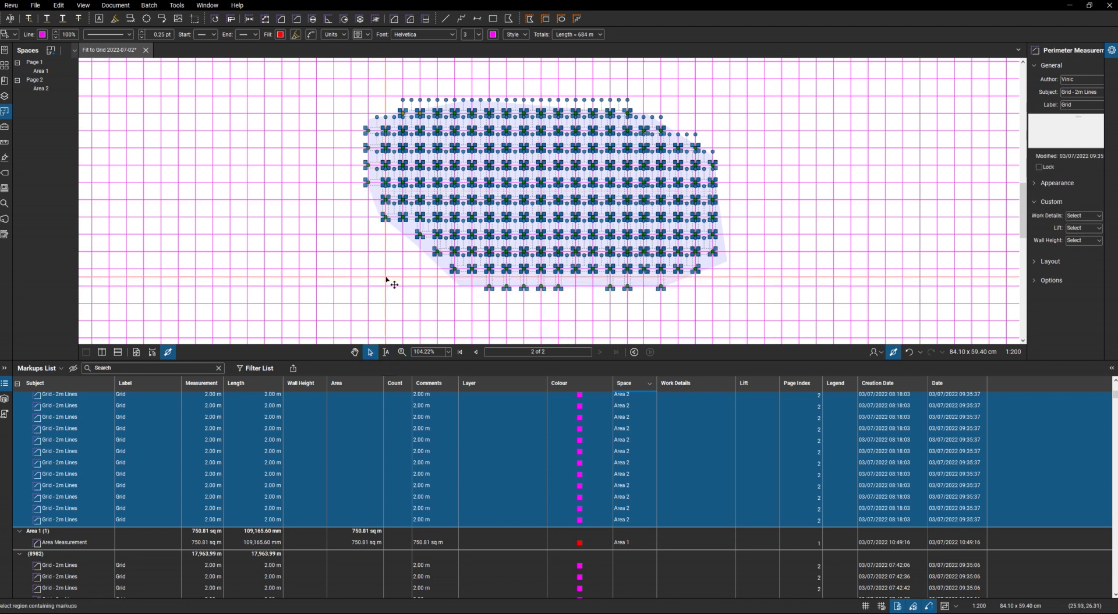
left_click(386, 281)
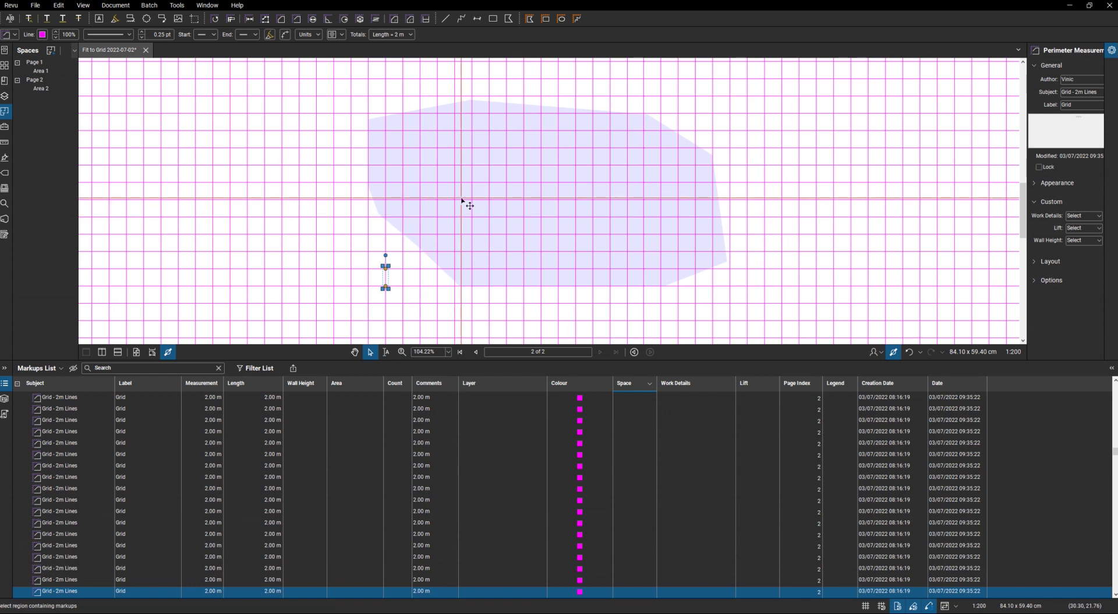
key("ctrl+v")
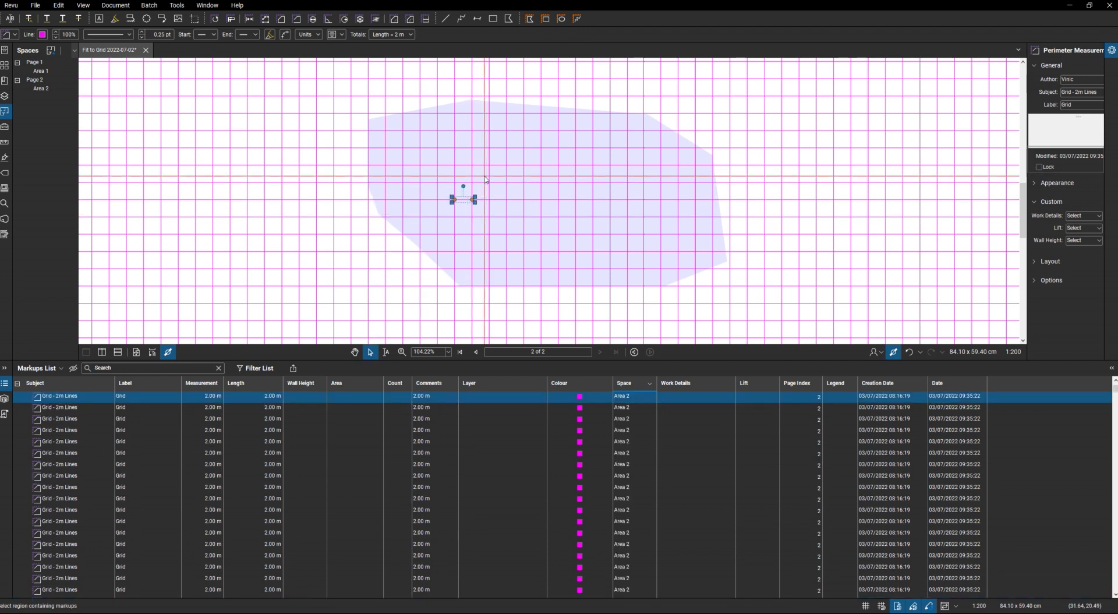
key("Escape")
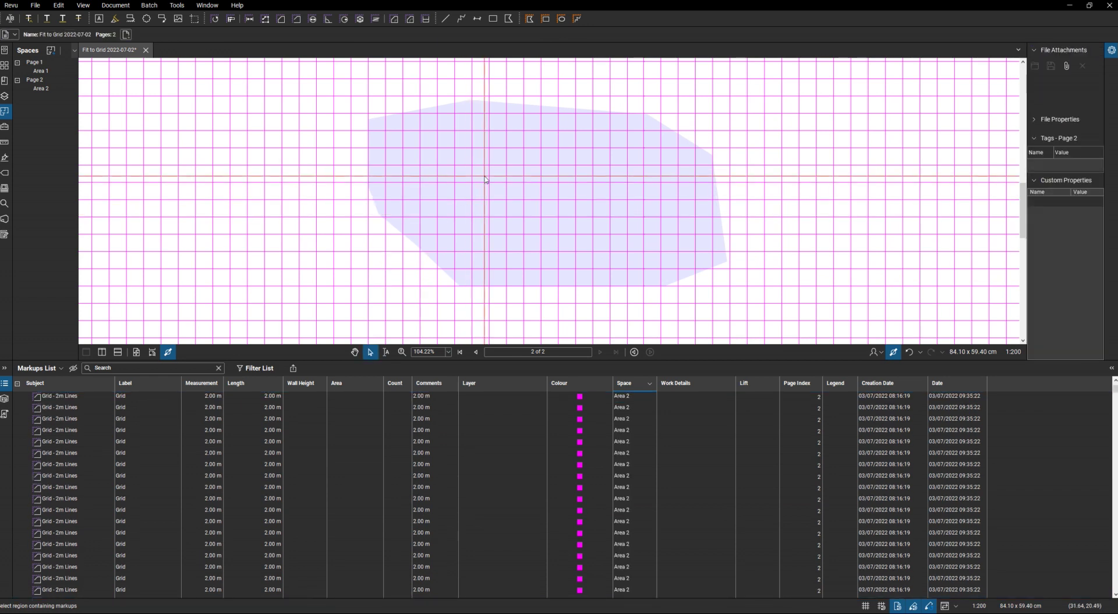
left_click(43, 90)
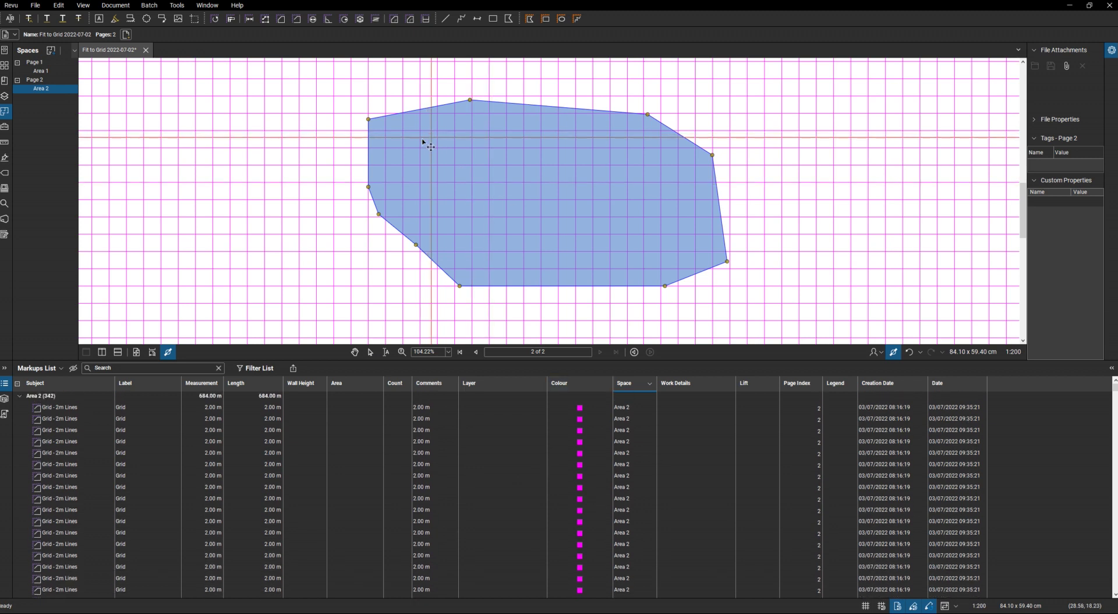
Step: Drag Area 2 left, up-right, then down-right on the grid, raising its grid-line total to 688.00 m
left_click_drag(428, 137, 402, 141)
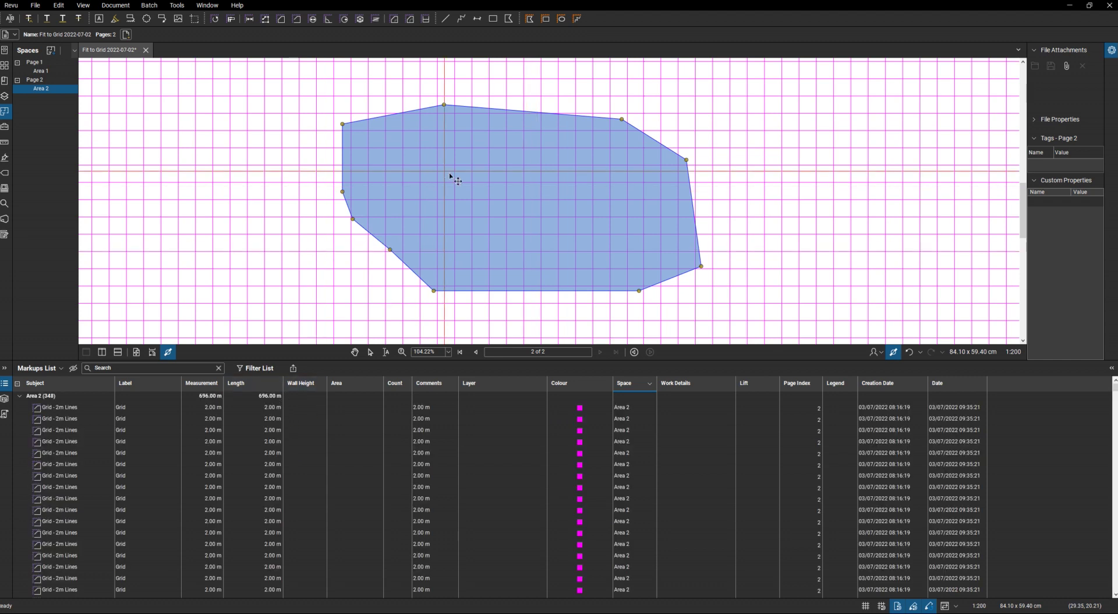
left_click_drag(538, 123, 551, 116)
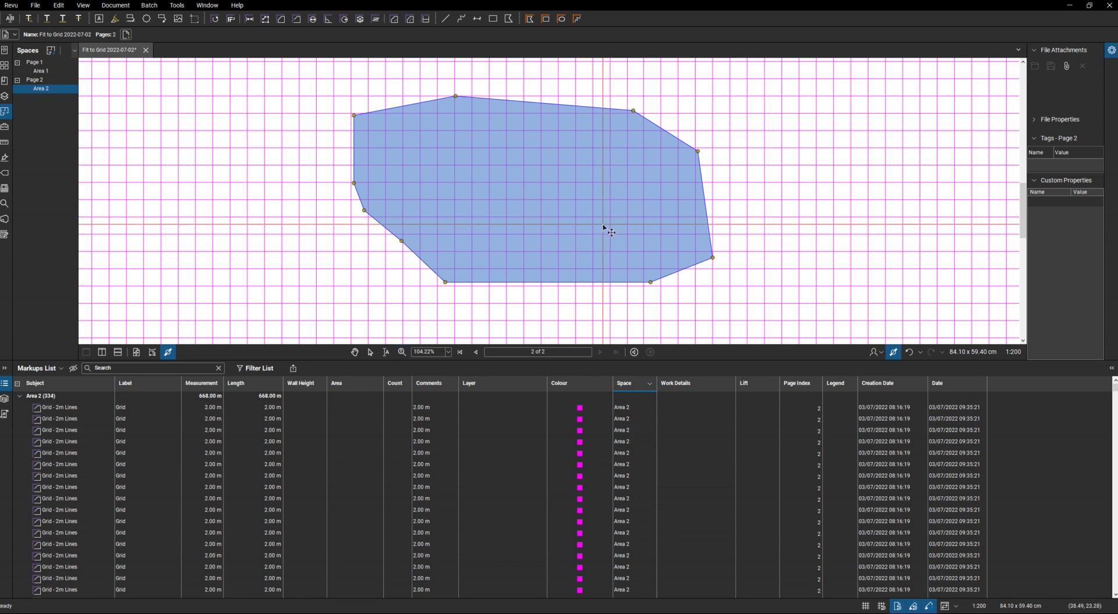
left_click_drag(603, 227, 609, 241)
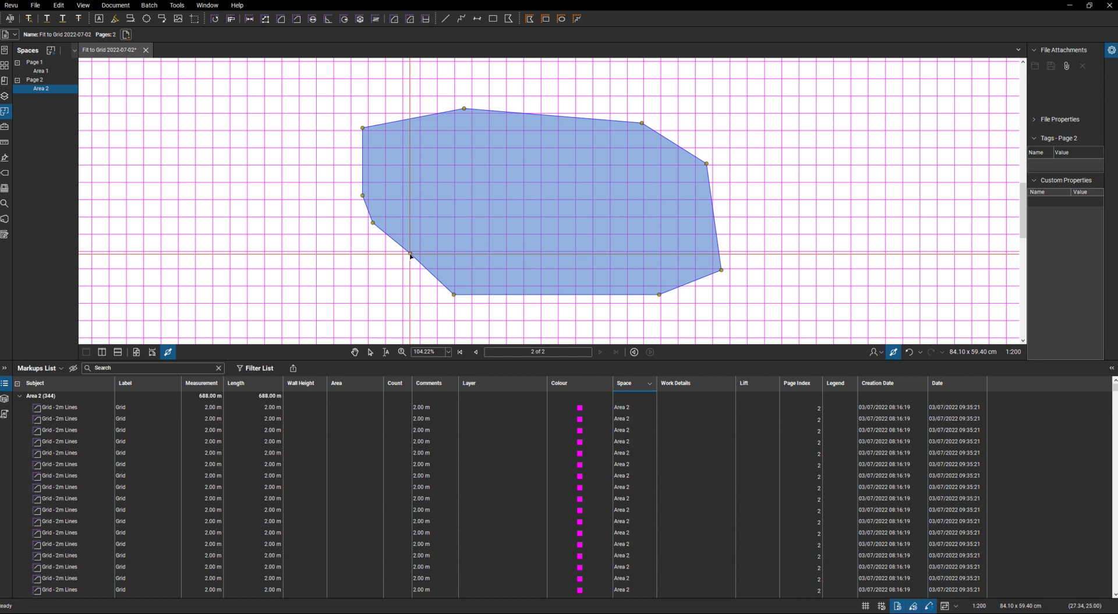
Step: Drag Area 2's lower-left corner outward so it encloses 354 grid lines totalling 708.00 m
left_click_drag(411, 254, 393, 269)
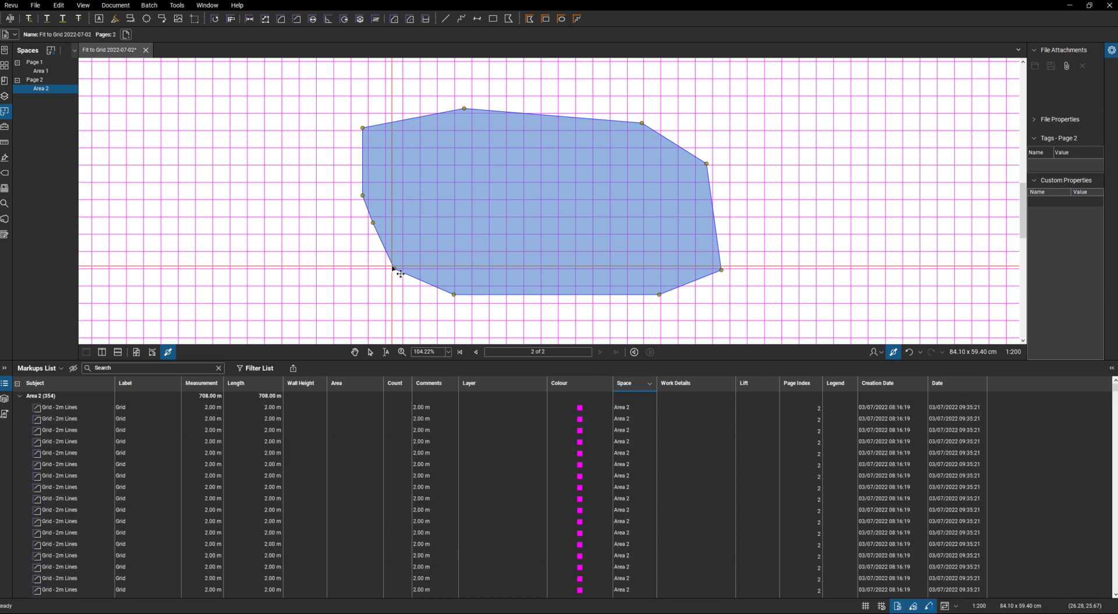